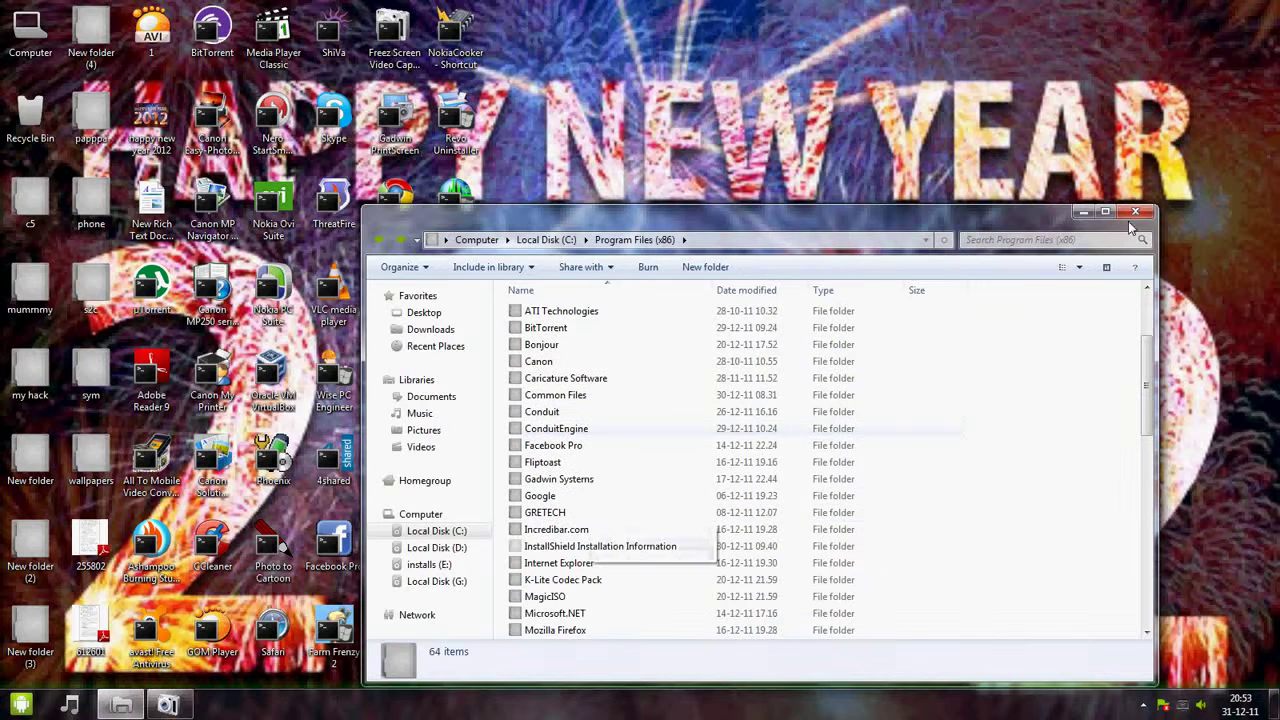
# Step: Open the Nokia\phoenix\products folder inside Program Files (x86) in a maximized window
pyautogui.click(1105, 212)
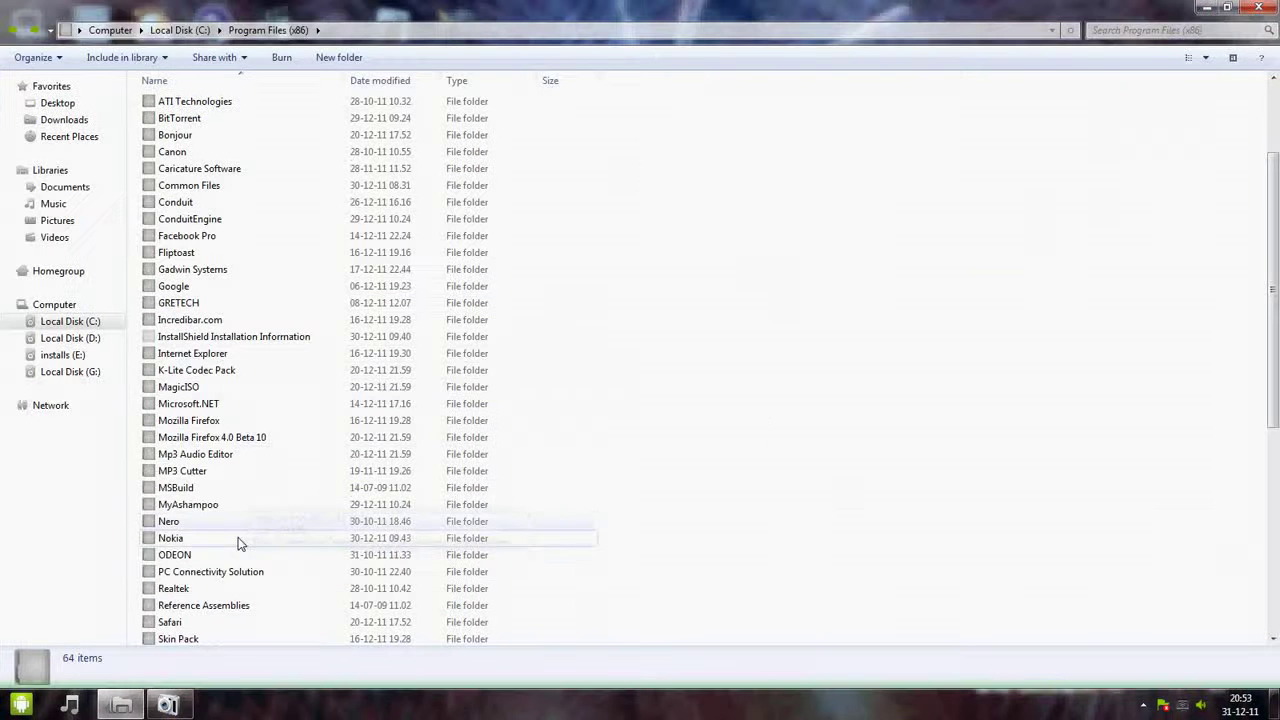
pyautogui.doubleClick(170, 538)
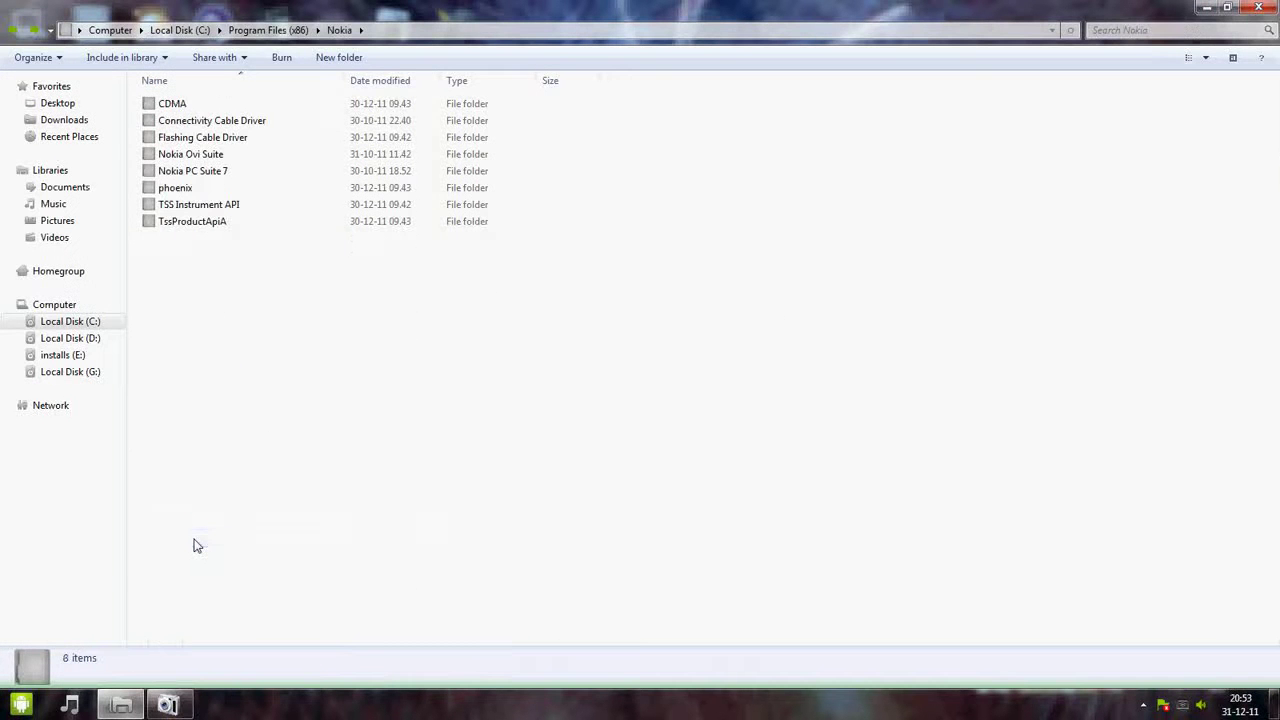
pyautogui.doubleClick(185, 190)
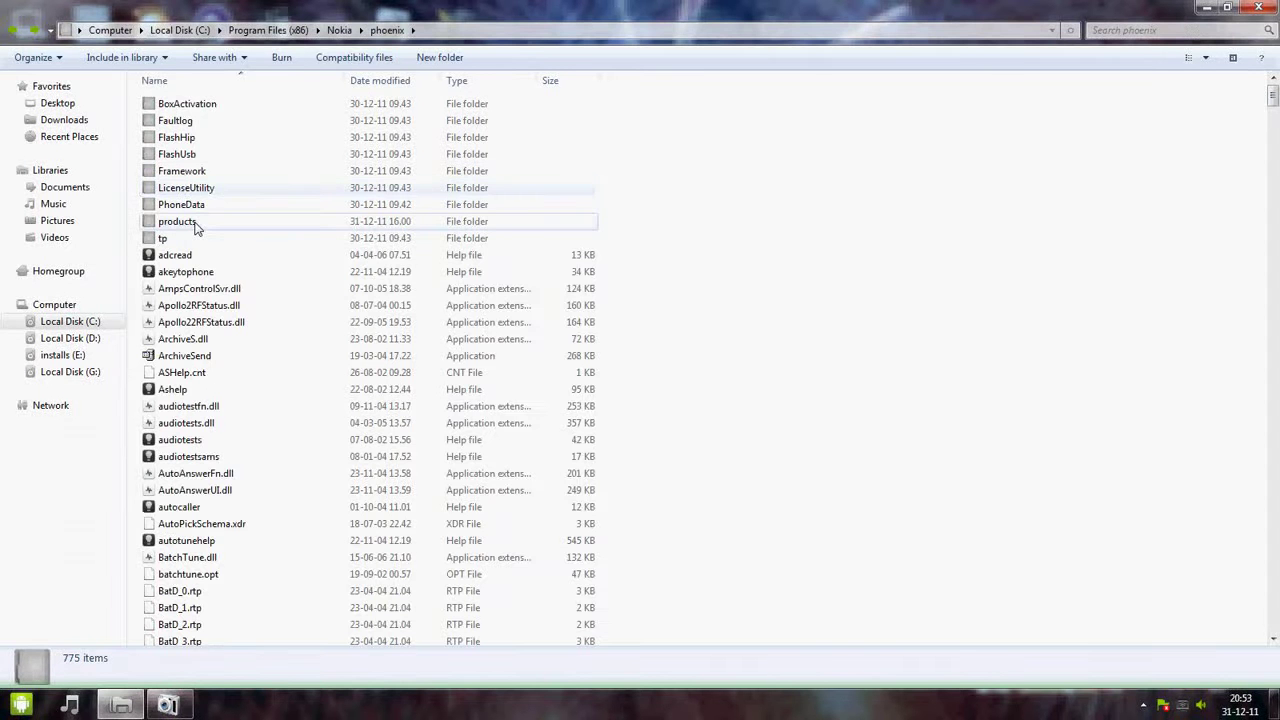
pyautogui.moveTo(188, 226)
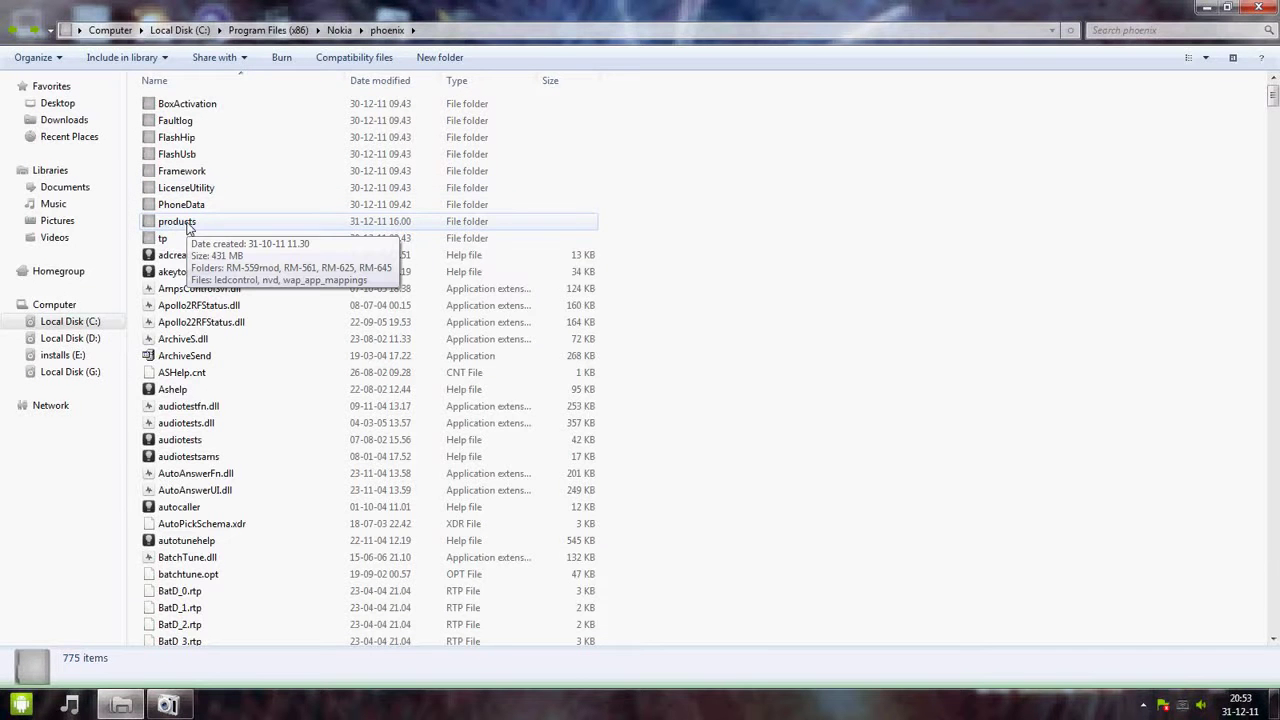
pyautogui.doubleClick(188, 224)
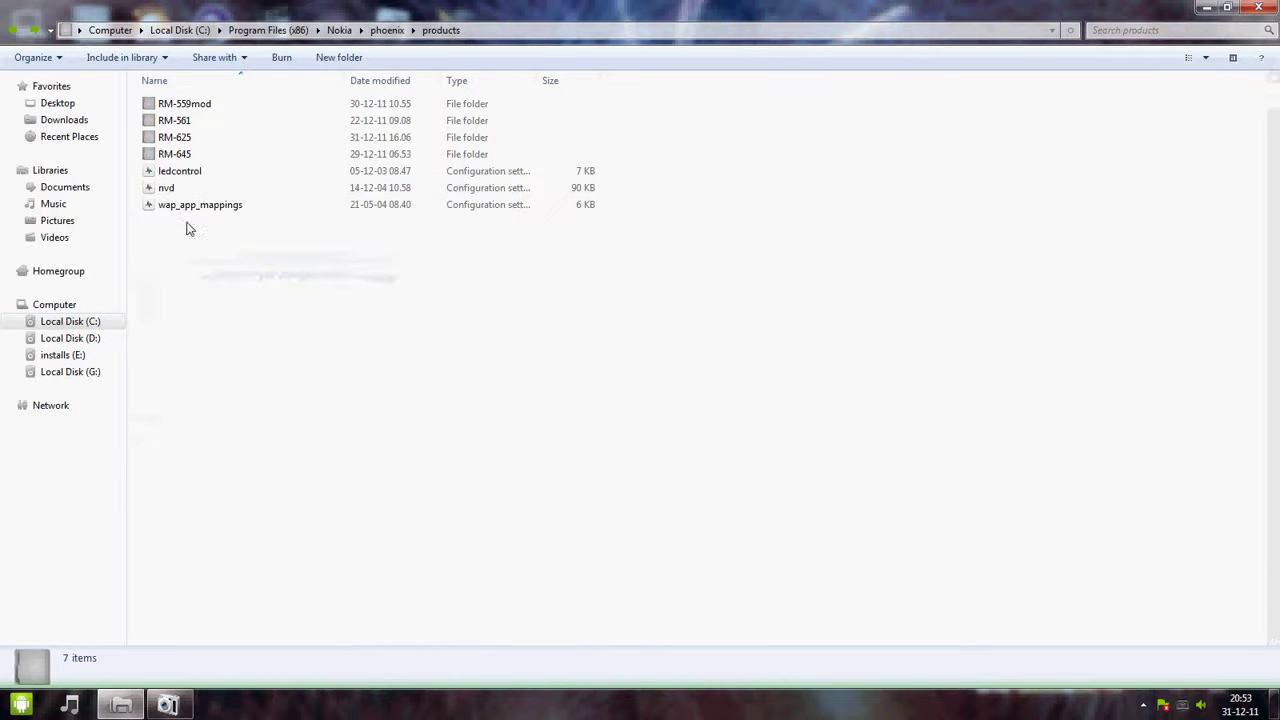
# Step: Paste the RM-588 firmware folder into products with administrator permission and close the folder window
pyautogui.rightClick(184, 295)
pyautogui.click(226, 424)
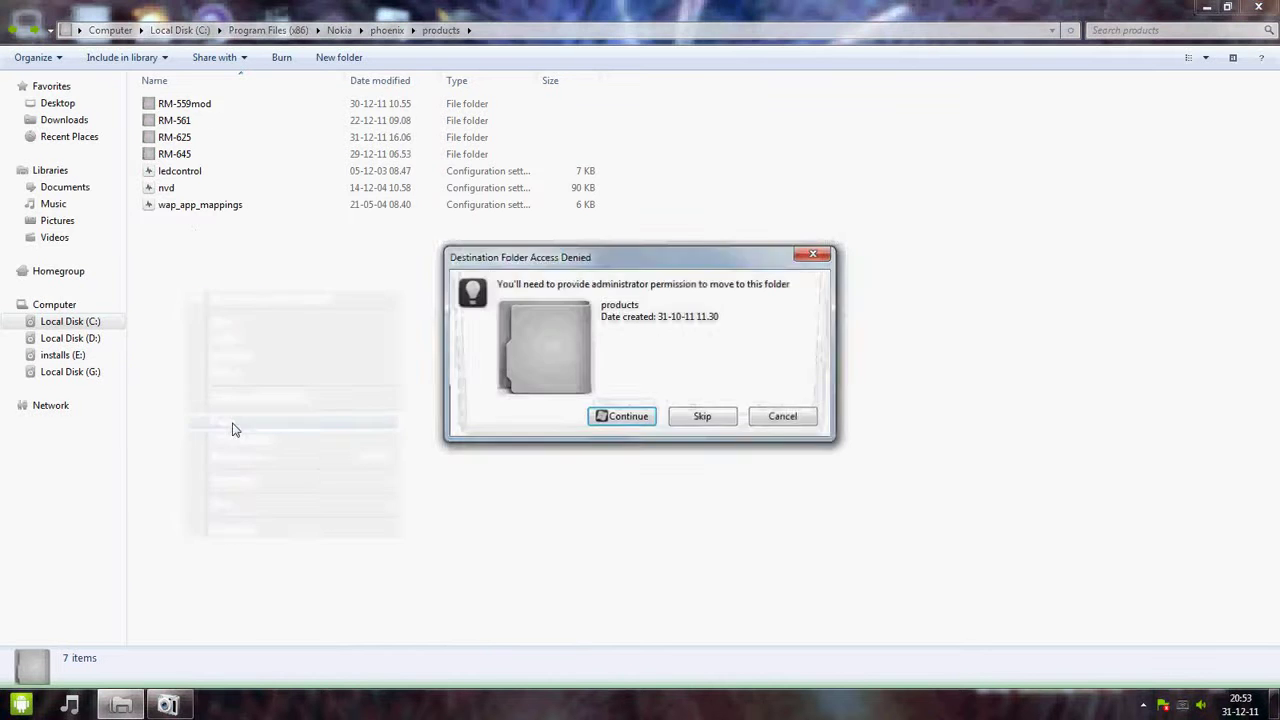
pyautogui.click(612, 416)
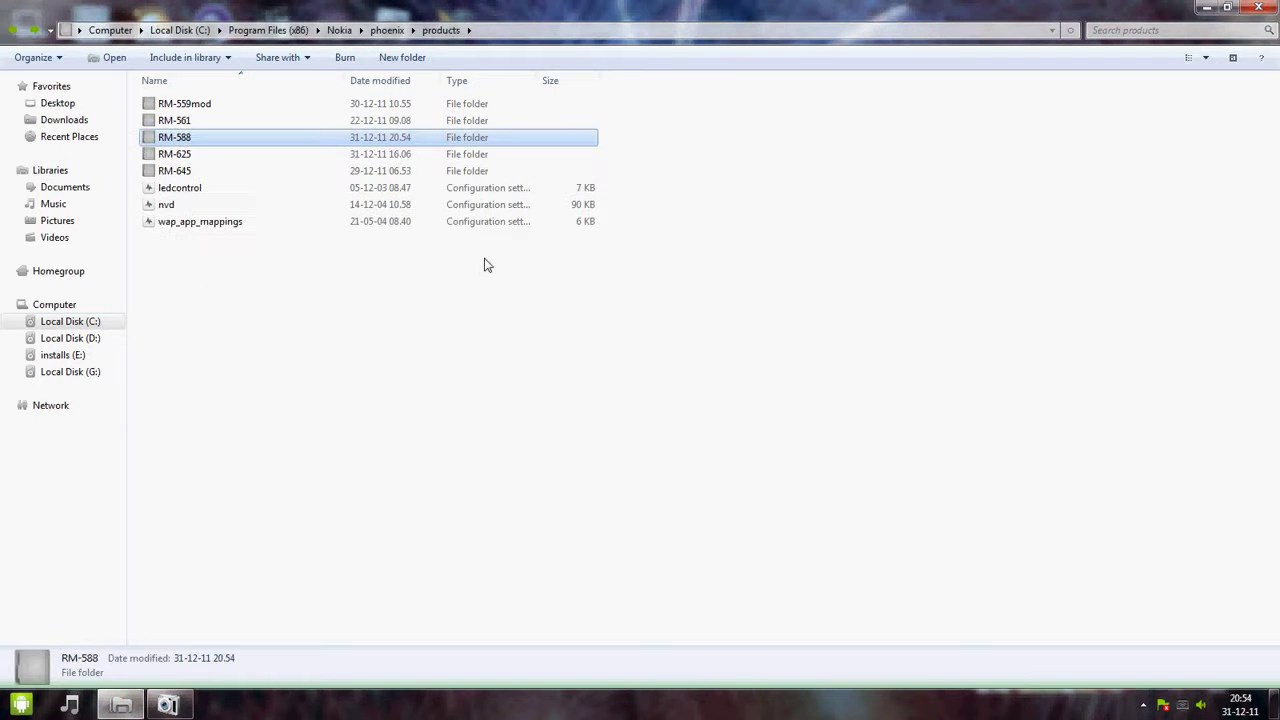
pyautogui.click(1260, 8)
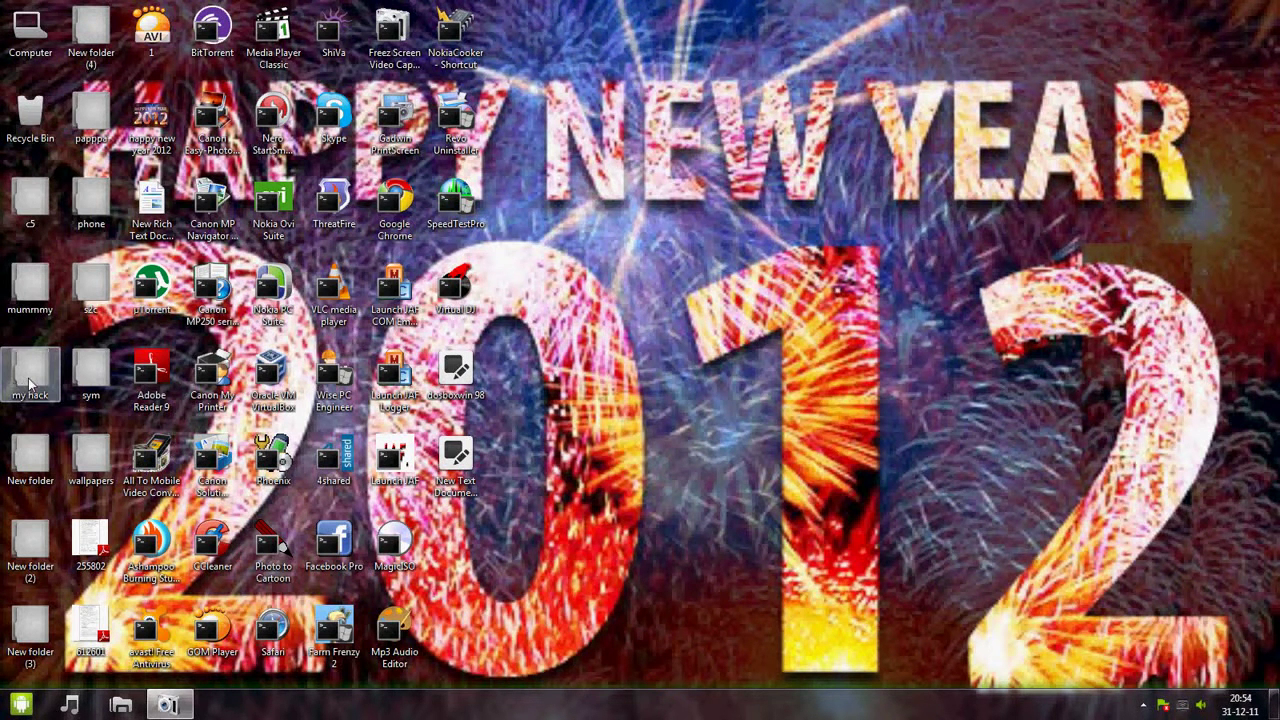
# Step: Launch OGM_JAF_PKEY_Emulator_v3 from the flasing\tools folder on the installs (E:) drive
pyautogui.doubleClick(29, 30)
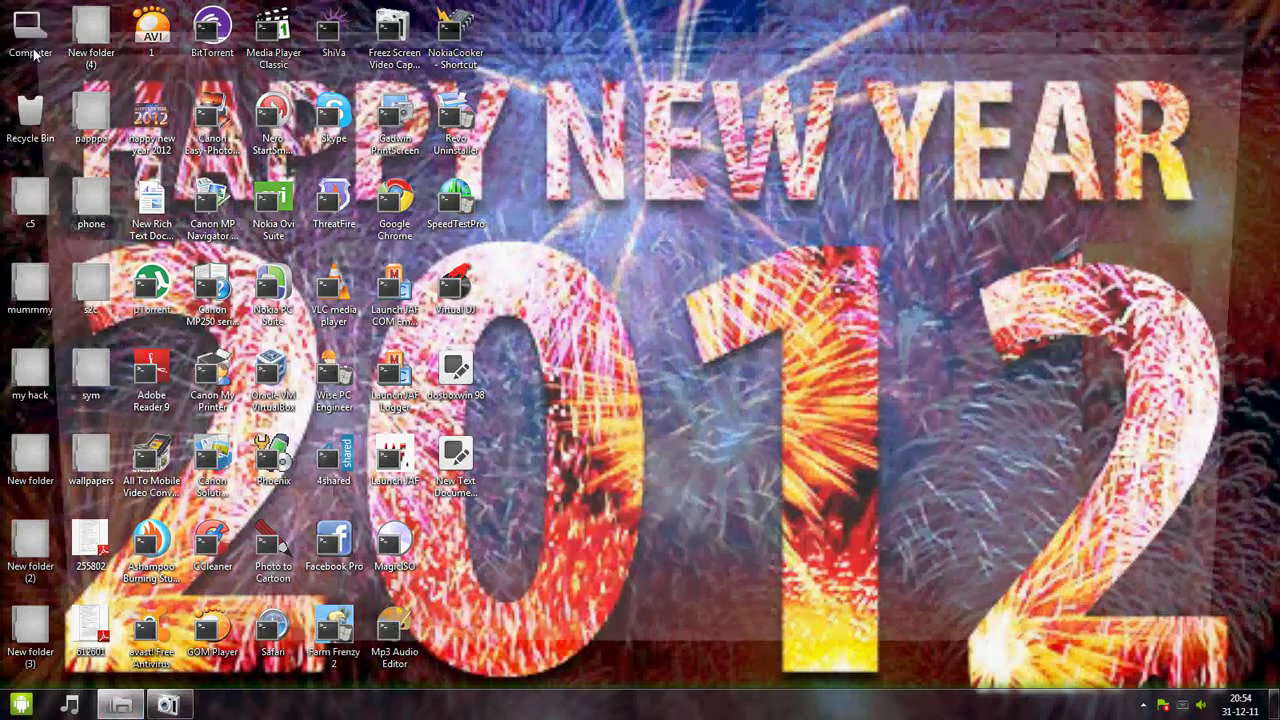
pyautogui.doubleClick(648, 117)
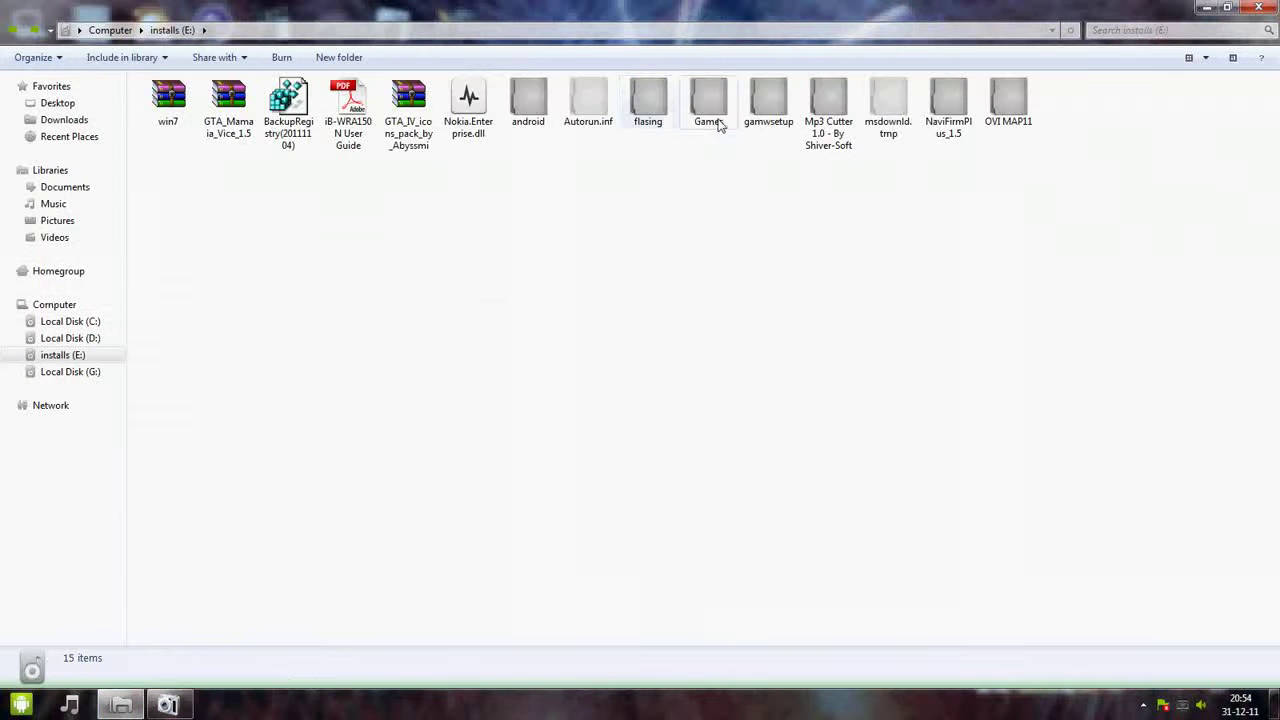
pyautogui.doubleClick(652, 110)
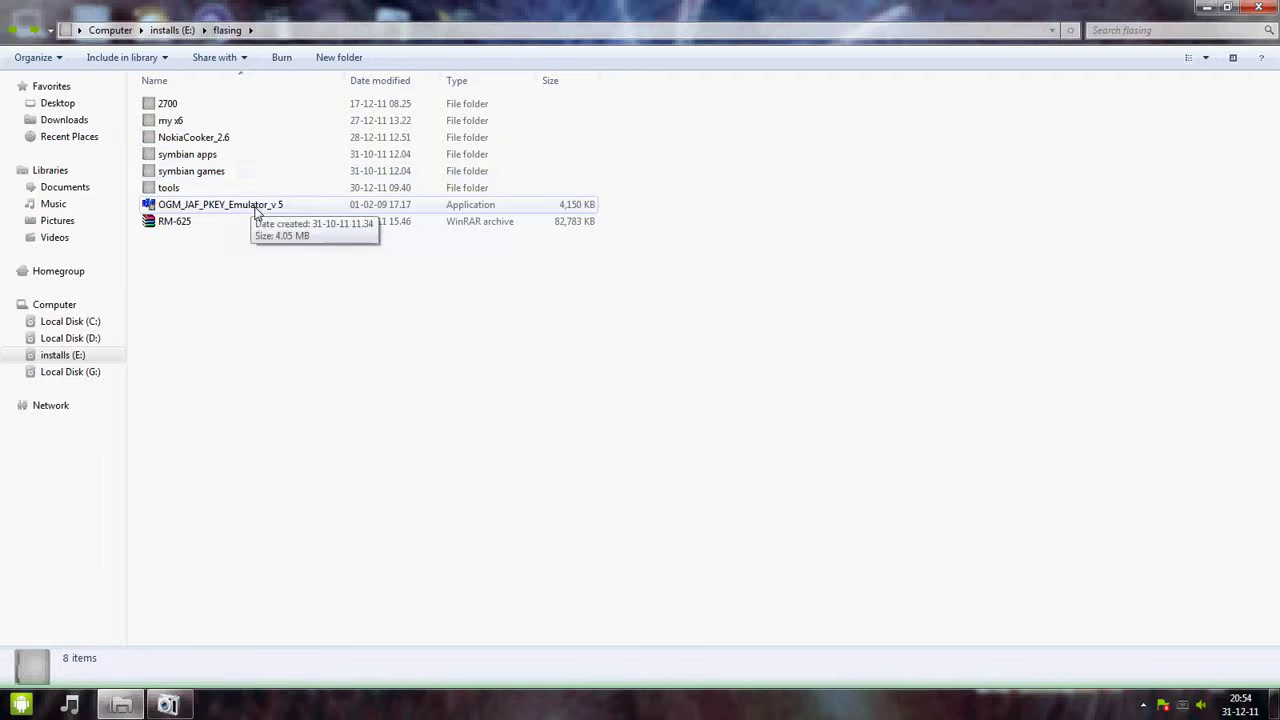
pyautogui.doubleClick(215, 190)
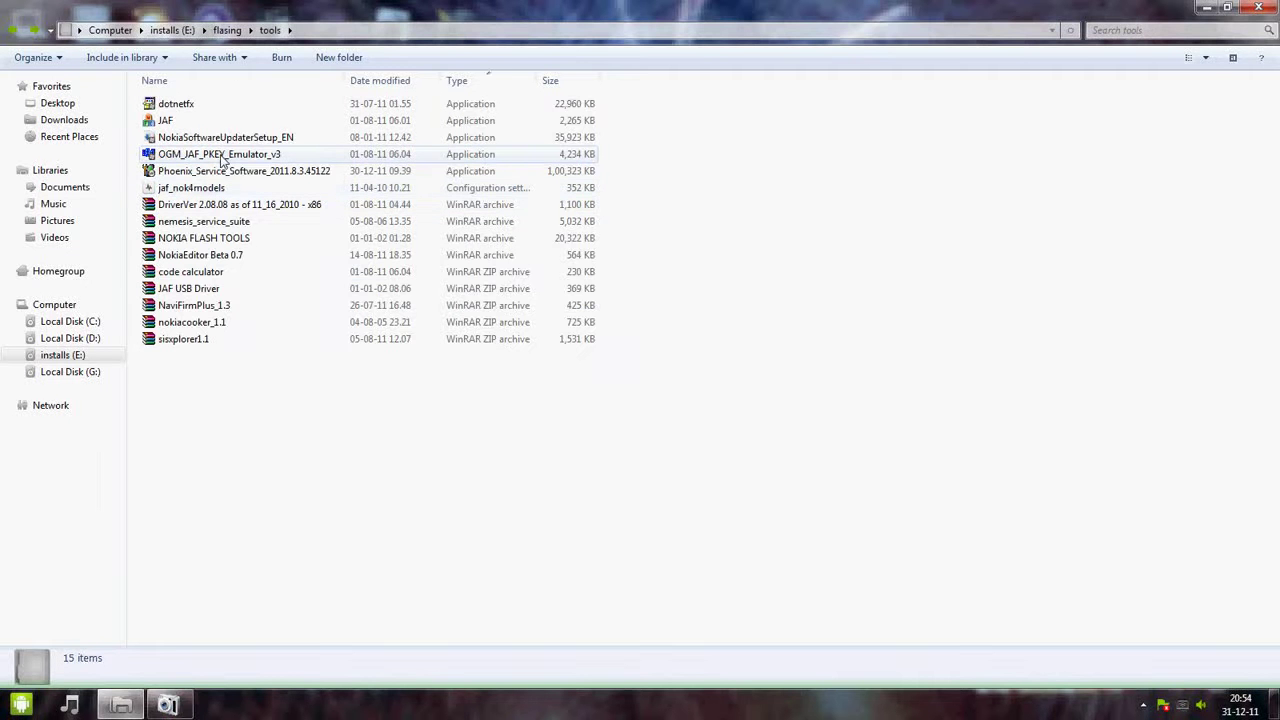
pyautogui.click(220, 157)
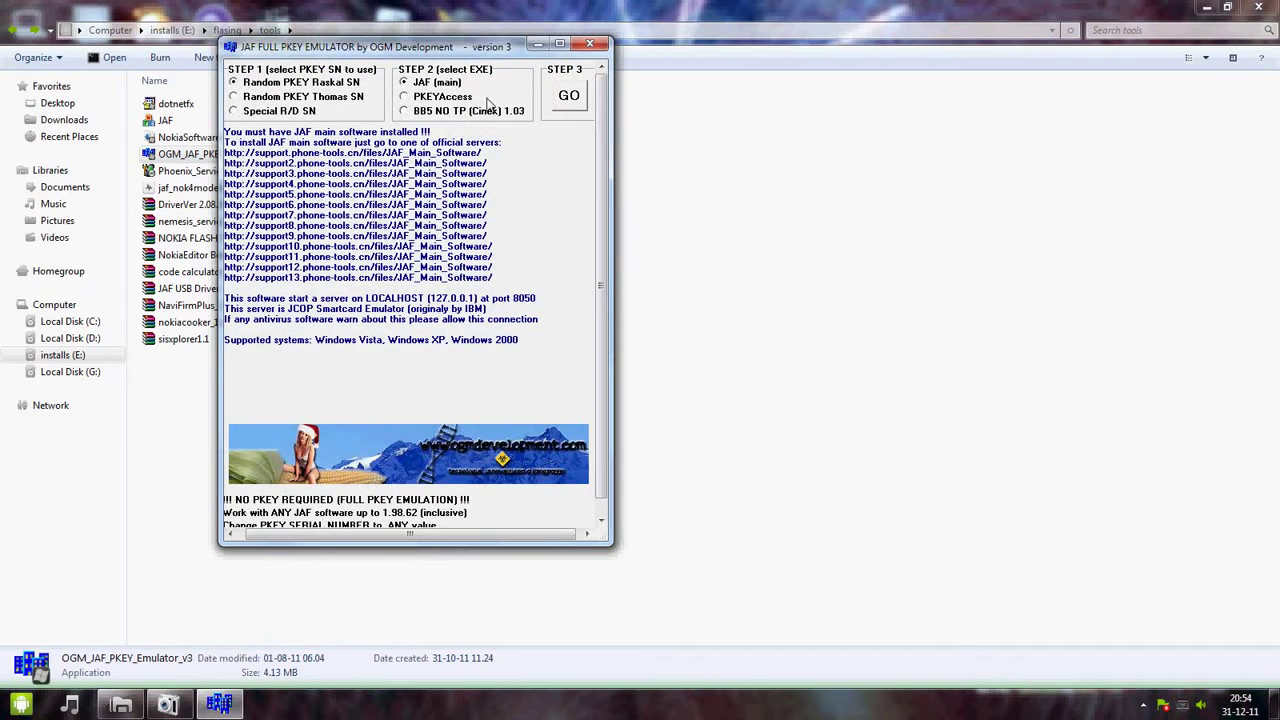
# Step: Start the JAF main software through the emulator with a random PKEY Raskal SN, and minimize the emulator
pyautogui.click(569, 97)
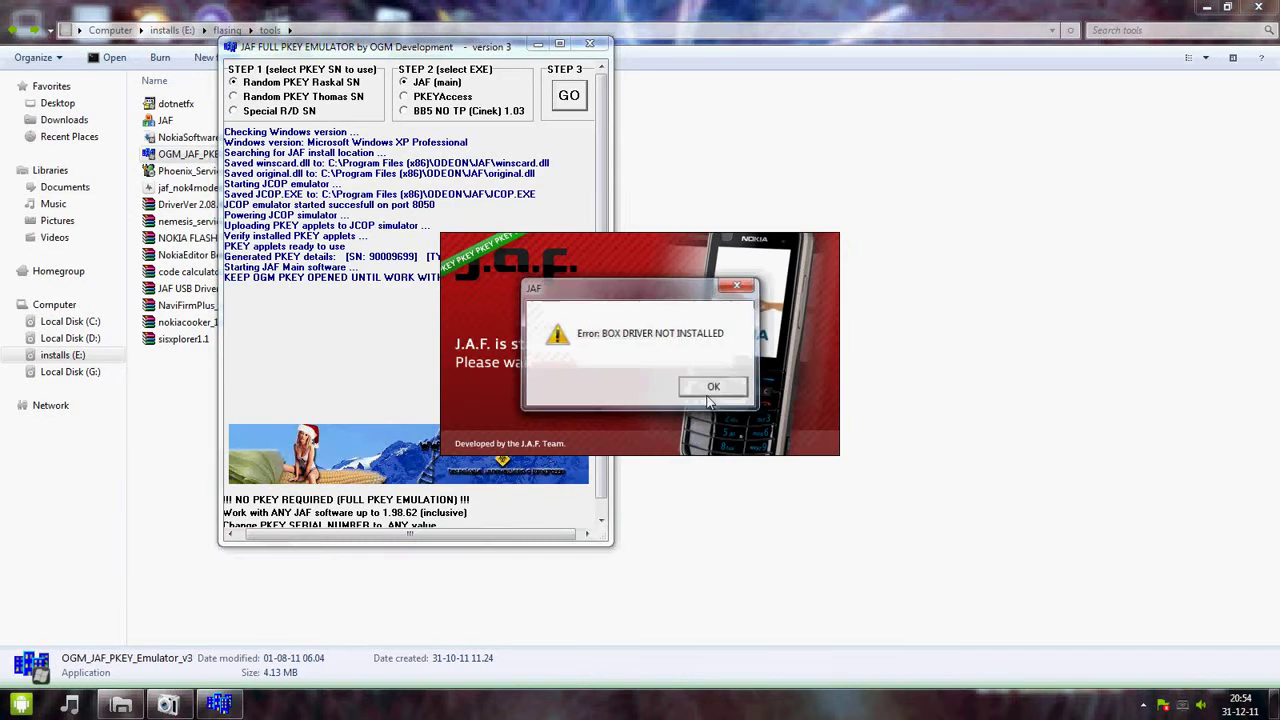
pyautogui.click(729, 383)
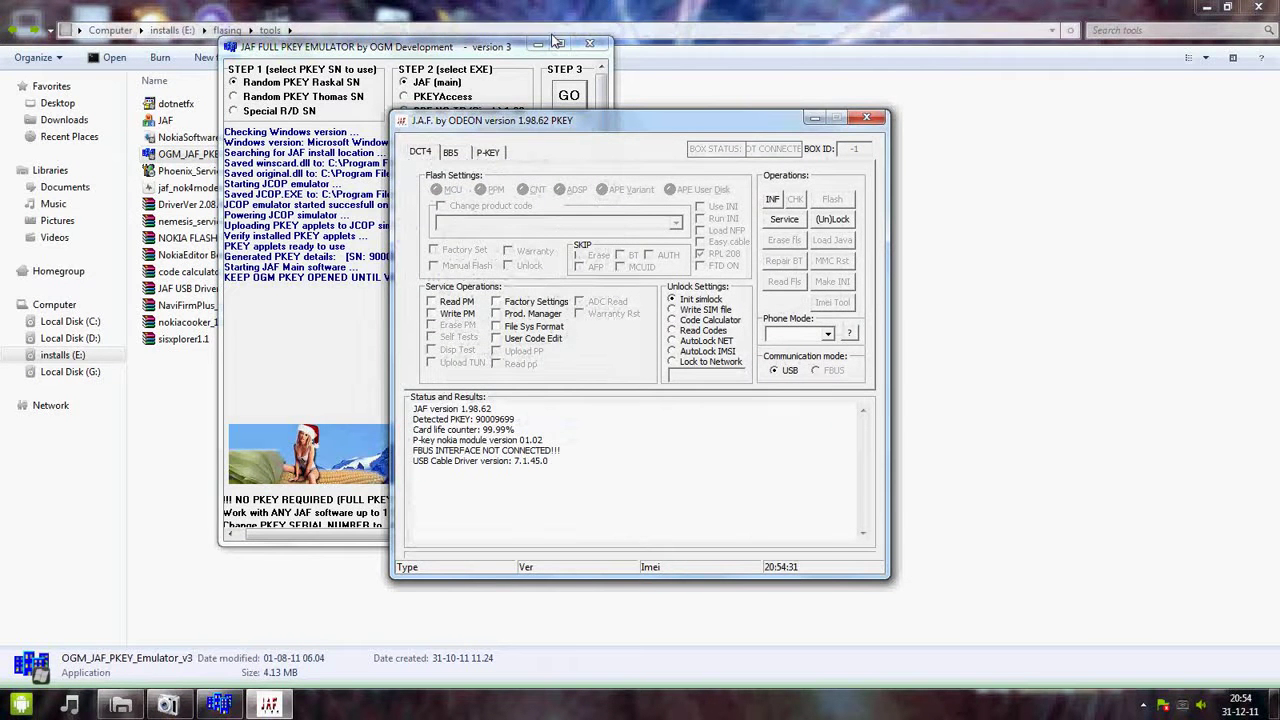
pyautogui.click(540, 44)
# Step: Switch JAF to BB5 mode and enable the Manual Flash and Dead USB options
pyautogui.click(450, 152)
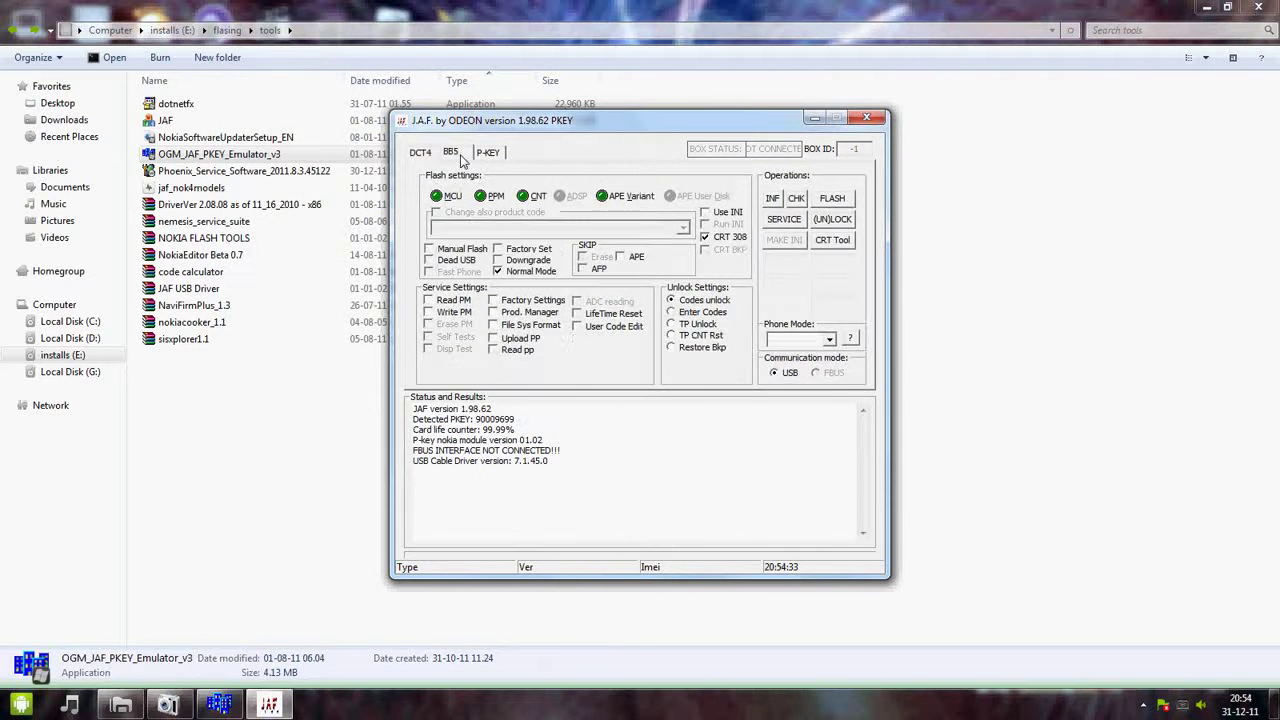
pyautogui.click(429, 248)
pyautogui.click(429, 260)
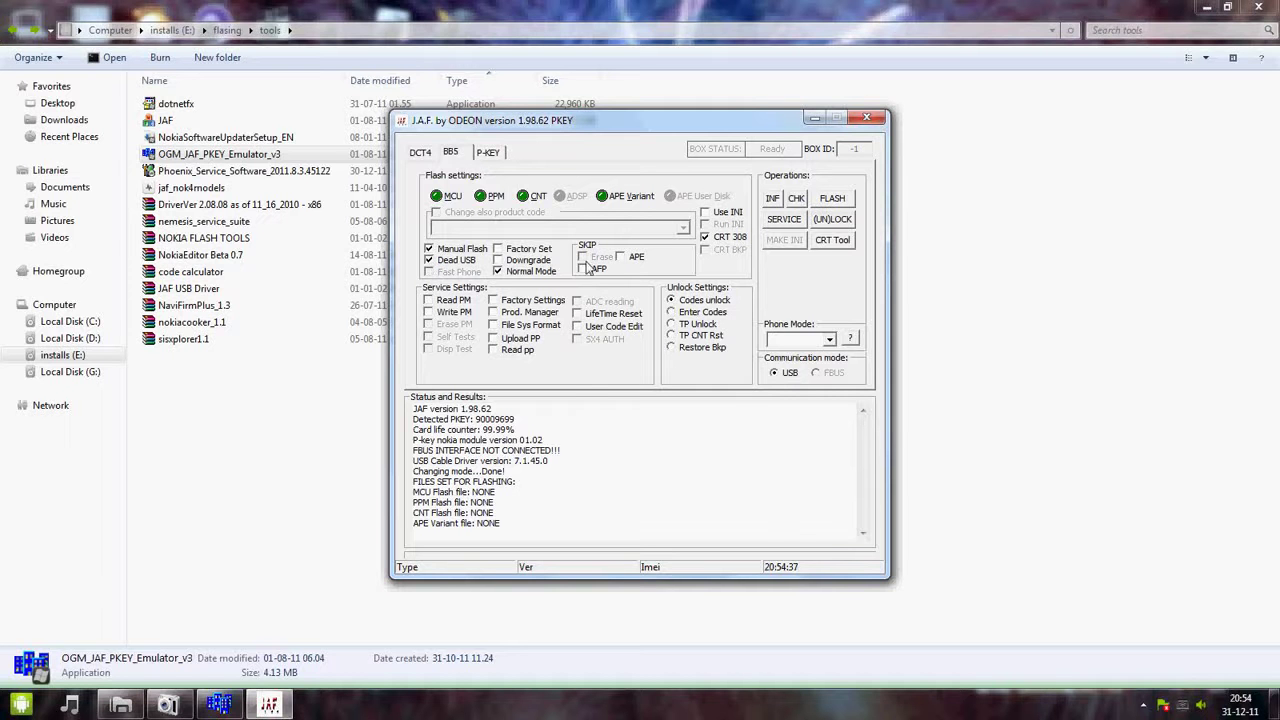
# Step: Enable Use INI and choose the RM-588 Nokia 5230 CABLE 5800 phone model to load its firmware files
pyautogui.click(706, 214)
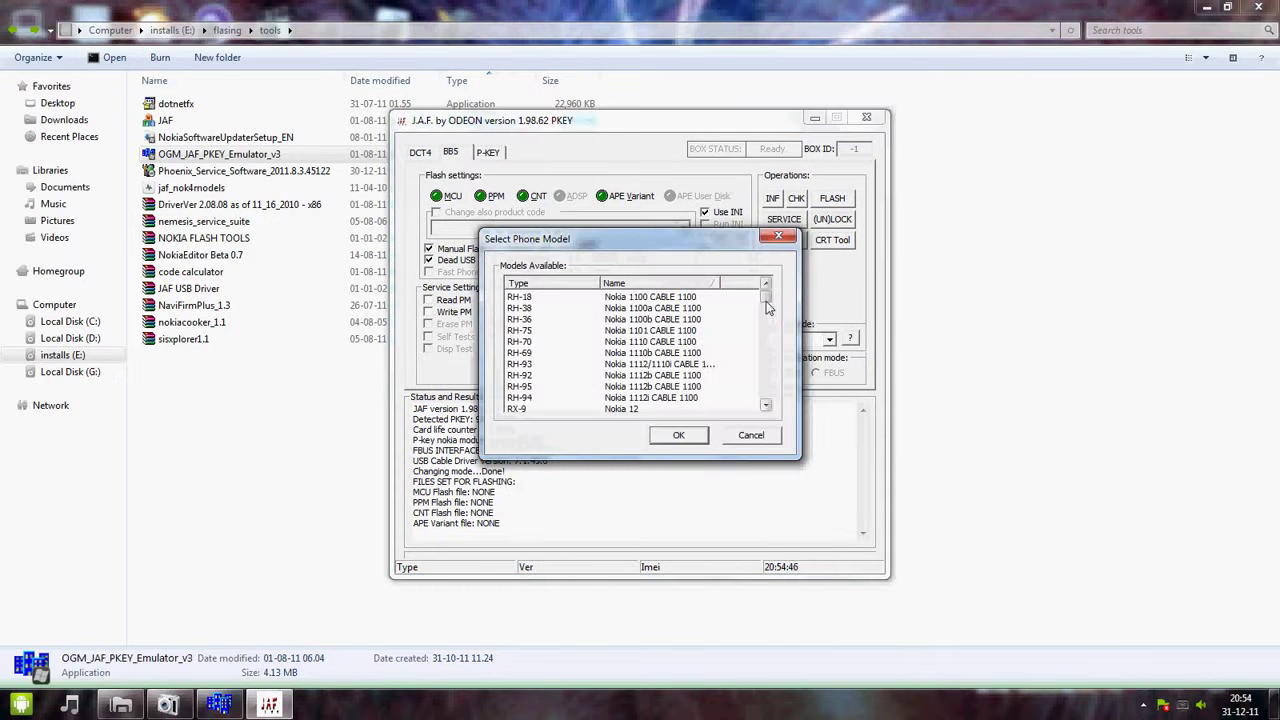
pyautogui.moveTo(766, 305); pyautogui.dragTo(771, 340)
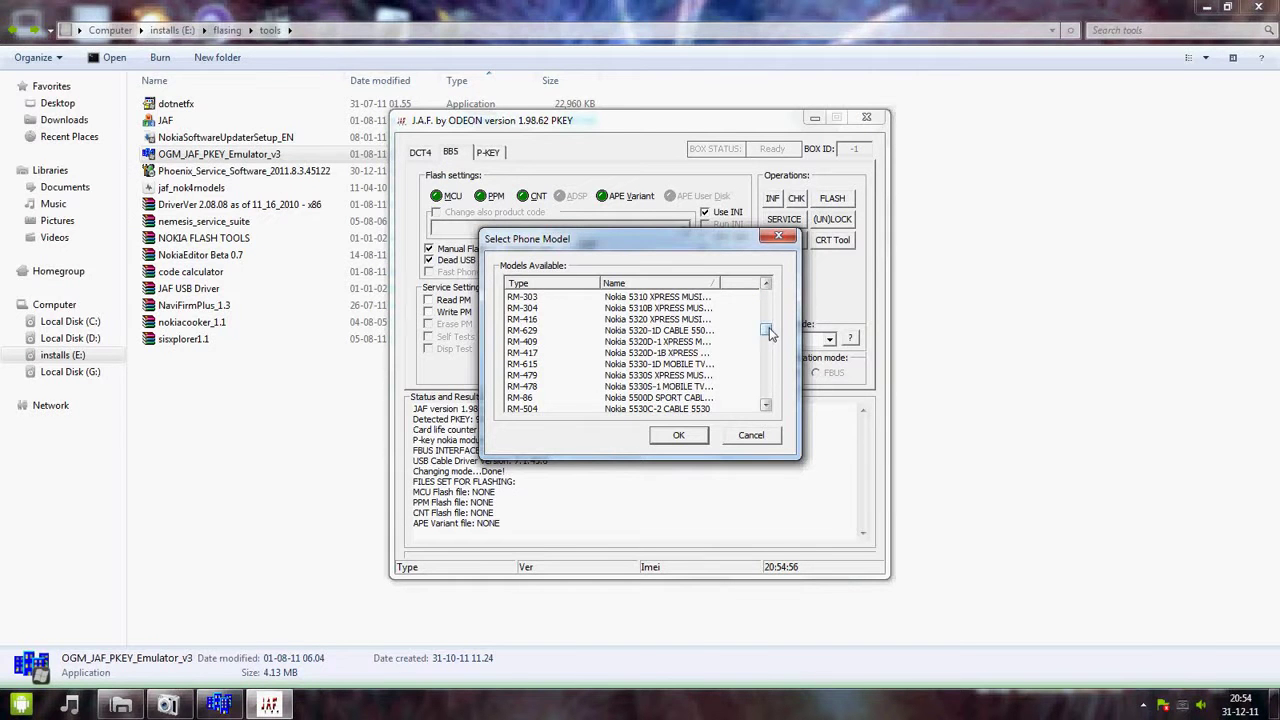
pyautogui.moveTo(770, 333); pyautogui.dragTo(770, 333)
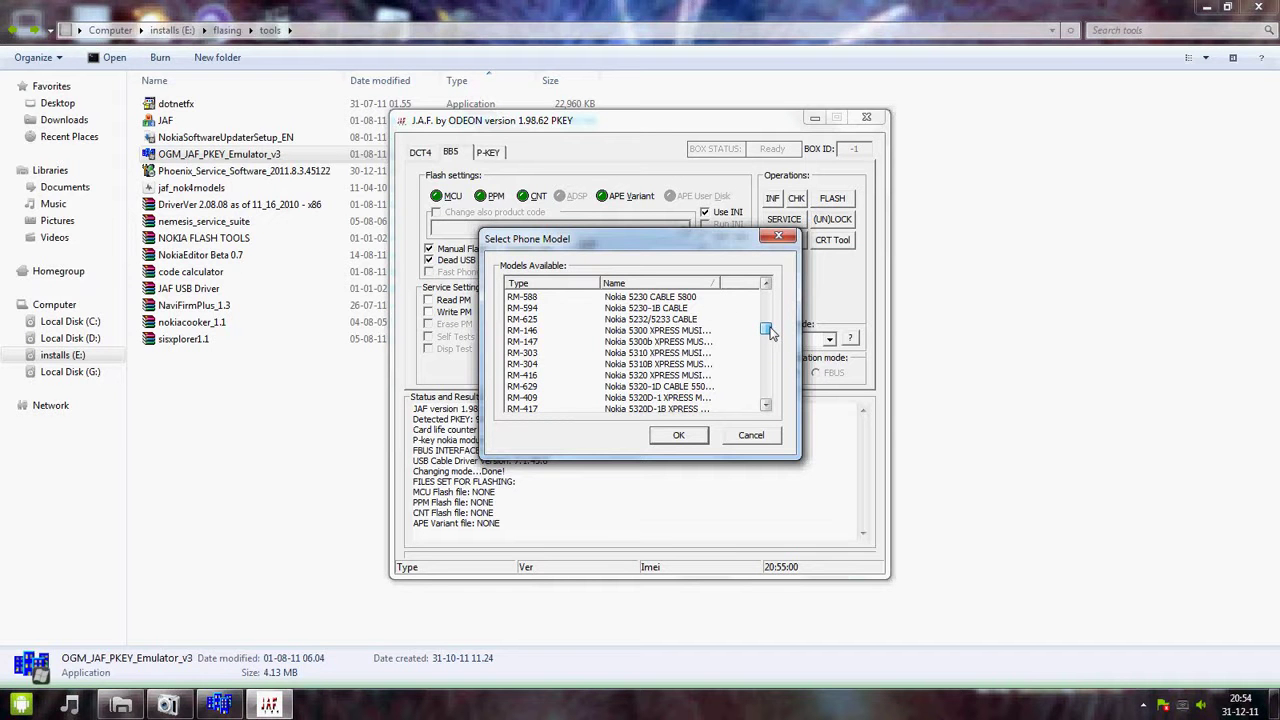
pyautogui.click(548, 300)
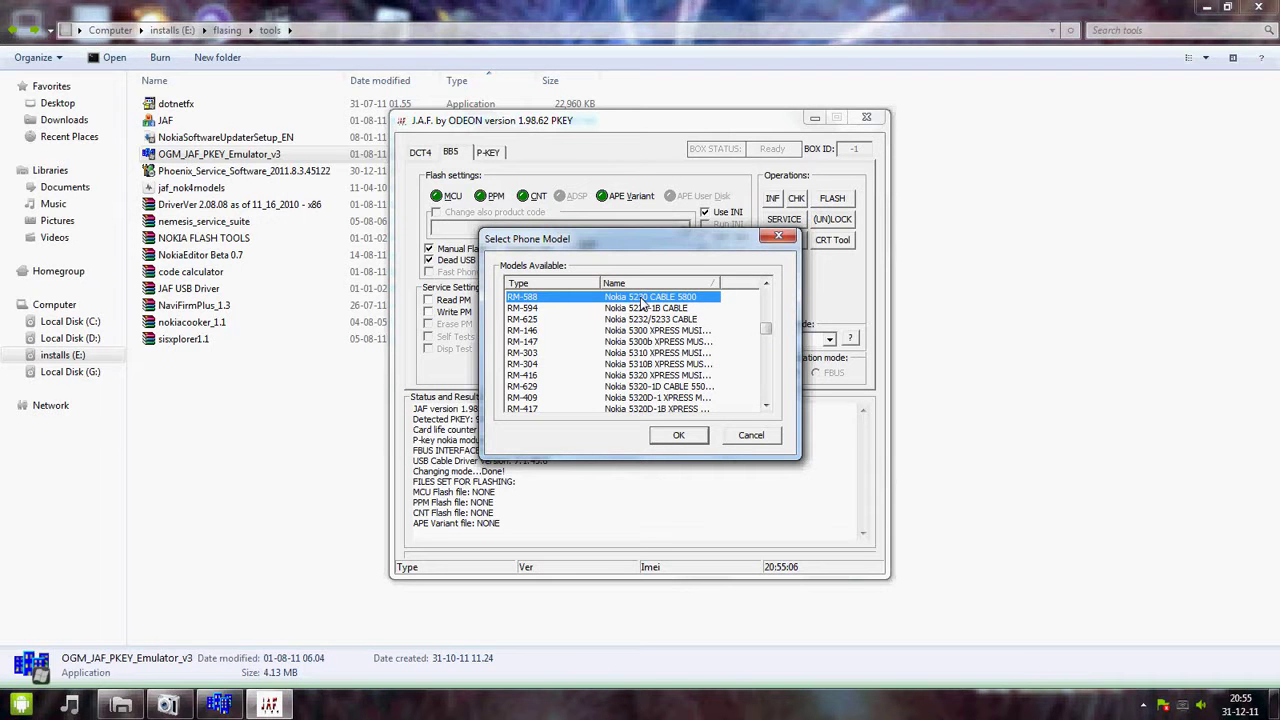
pyautogui.click(686, 437)
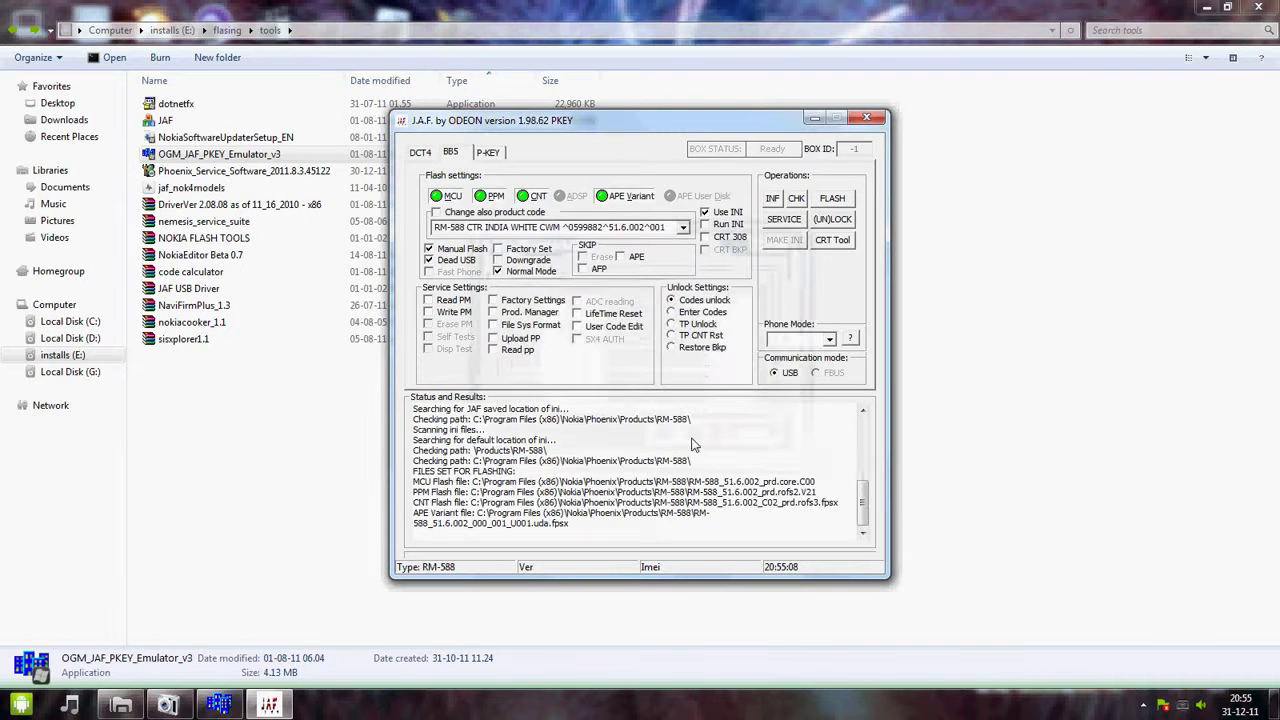
# Step: Flash the phone with the loaded RM-588 51.6.002 firmware, agreeing to continue
pyautogui.click(843, 201)
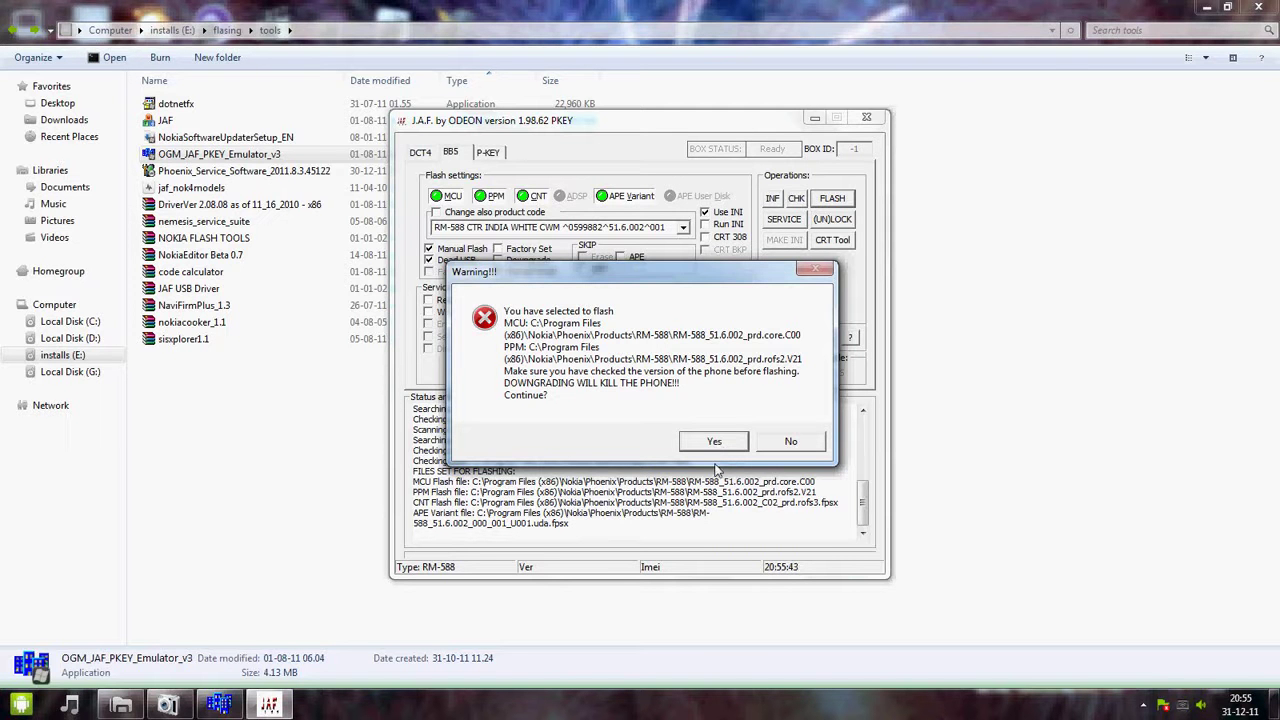
pyautogui.click(721, 447)
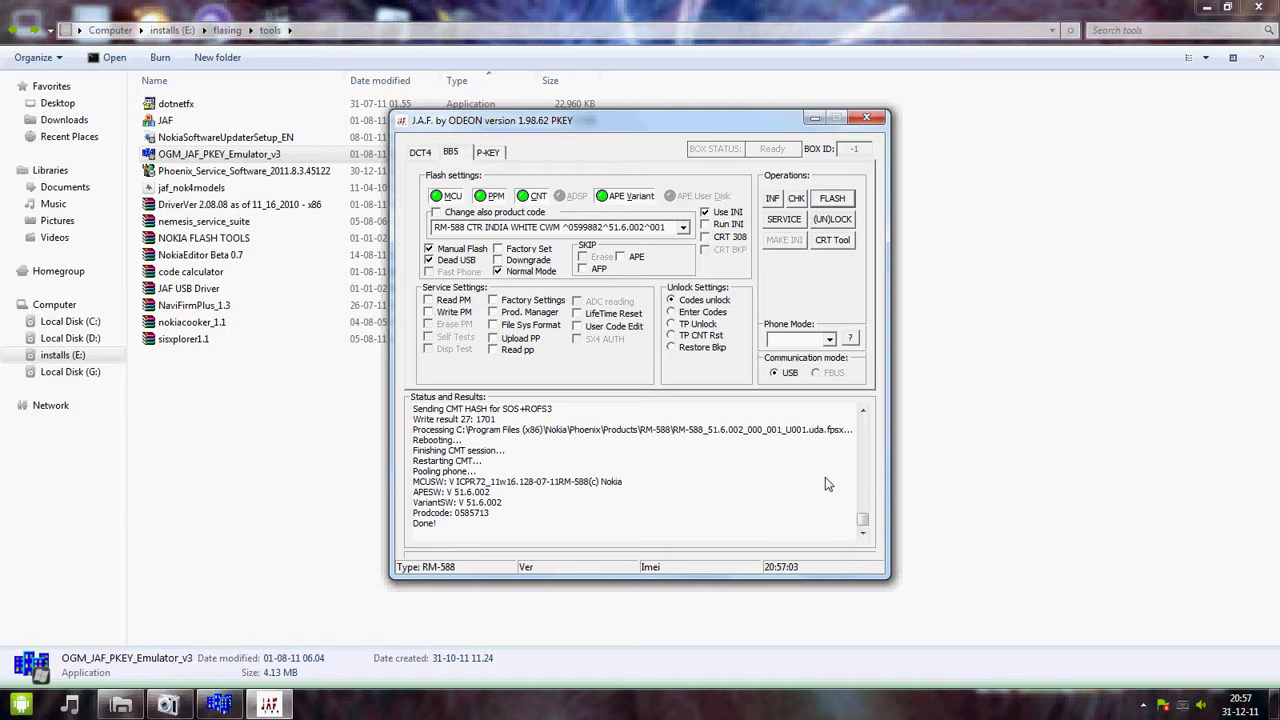
# Step: Close JAF, the tools folder window and the PKEY emulator
pyautogui.click(867, 119)
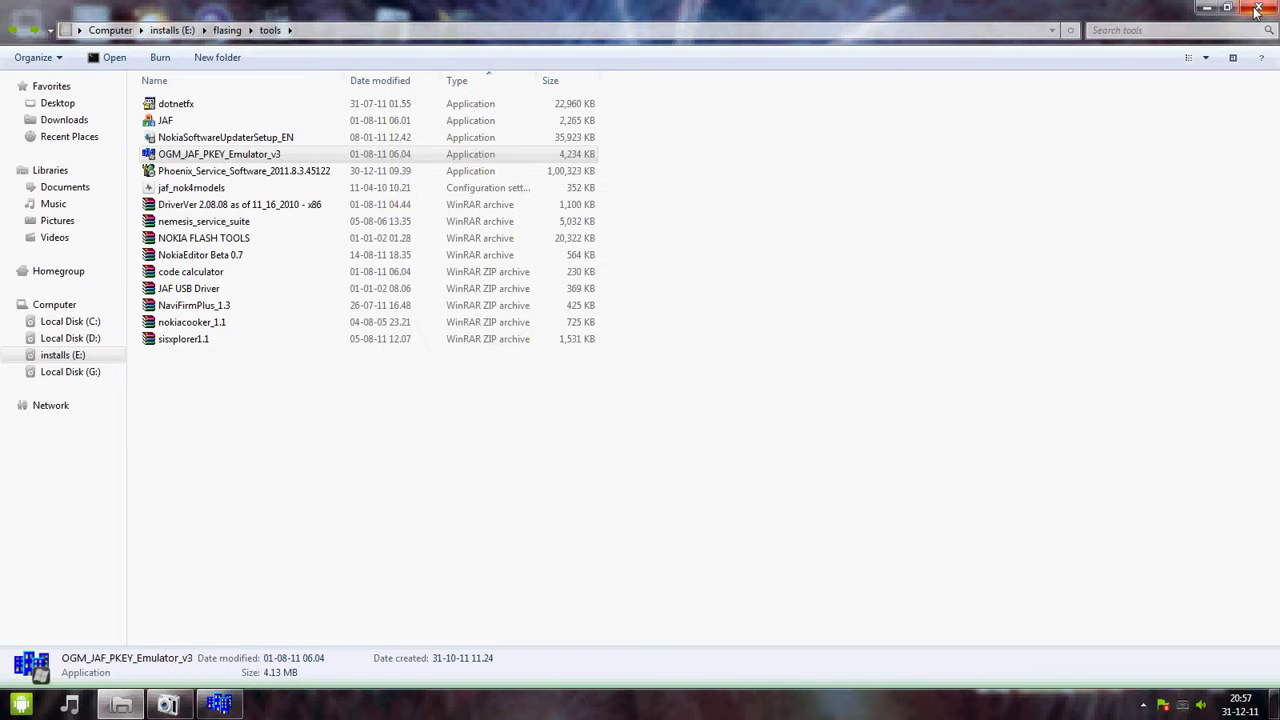
pyautogui.click(1257, 10)
pyautogui.click(228, 707)
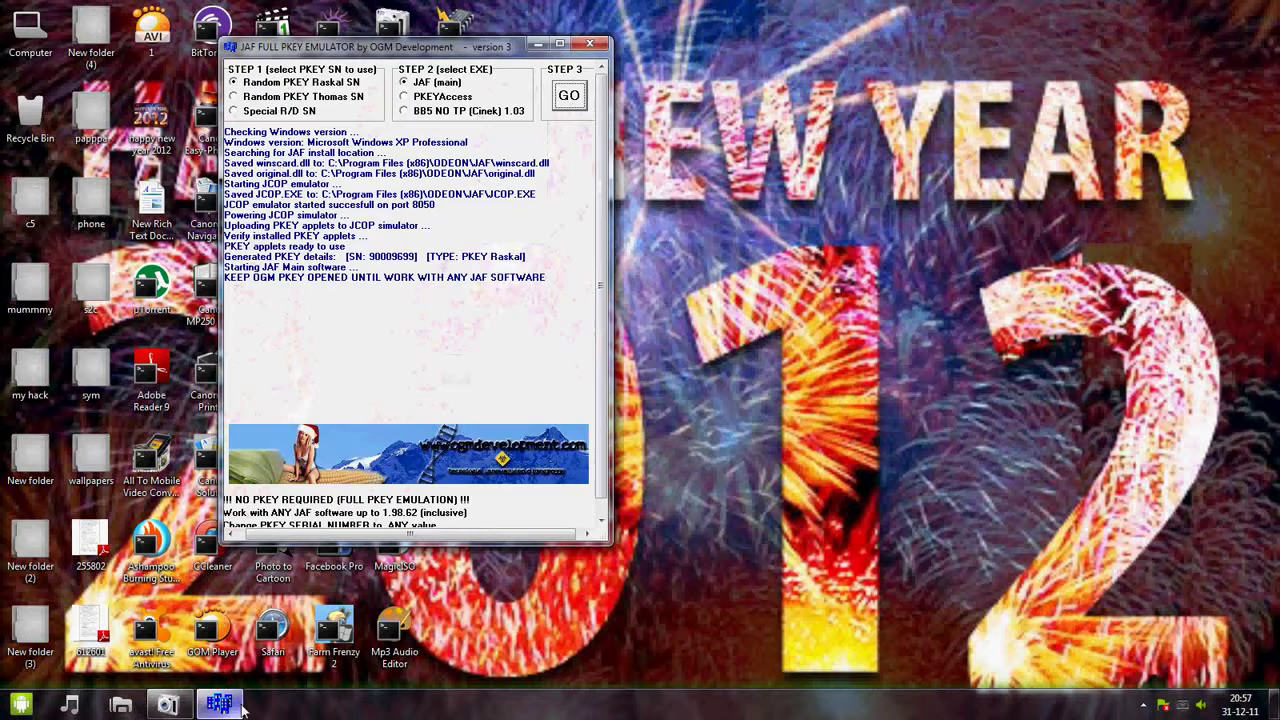
pyautogui.click(602, 47)
pyautogui.rightClick(608, 50)
pyautogui.click(686, 120)
pyautogui.click(167, 705)
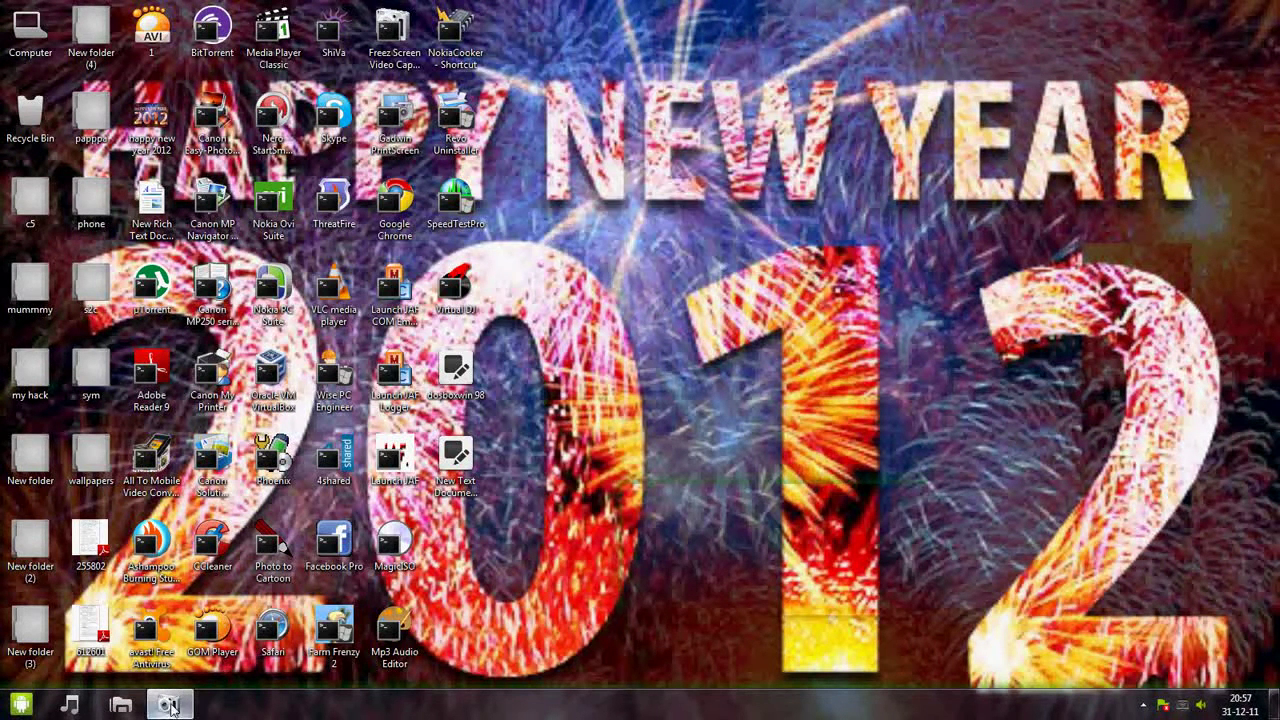